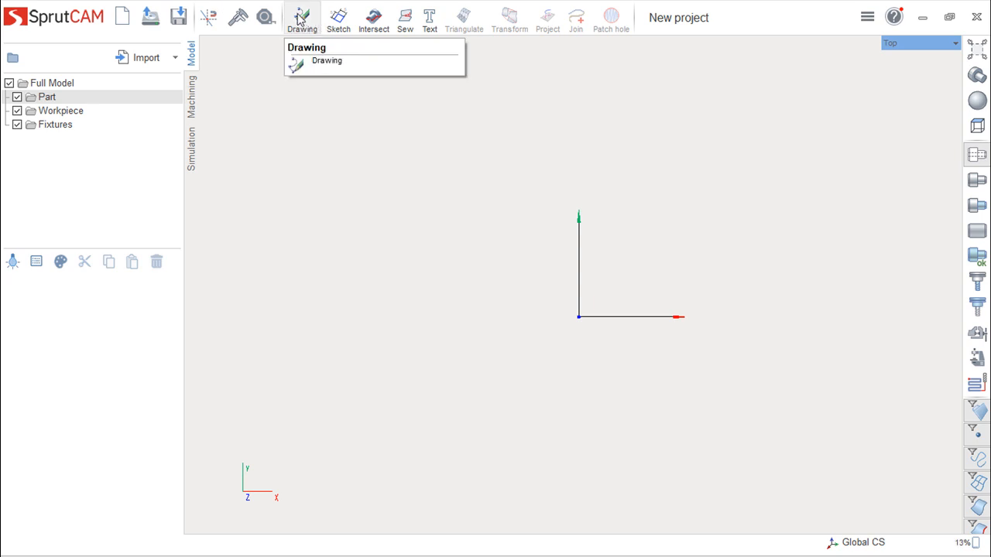
Step: Create a new sketch and draw a centre-based rectangle about 129.2 by 70, above and to the left of the origin
{"action": "left_click", "coordinate": [339, 24]}
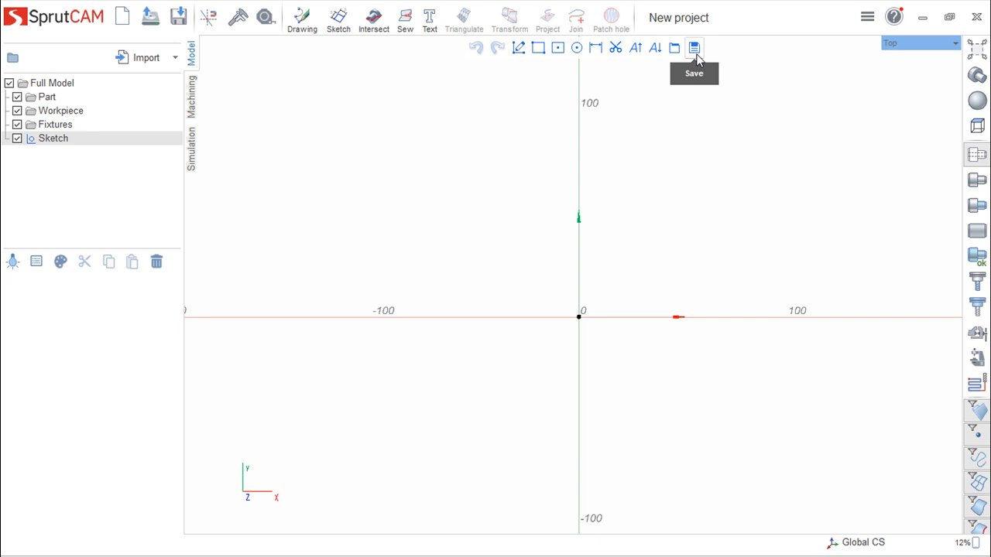
{"action": "left_click", "coordinate": [557, 48]}
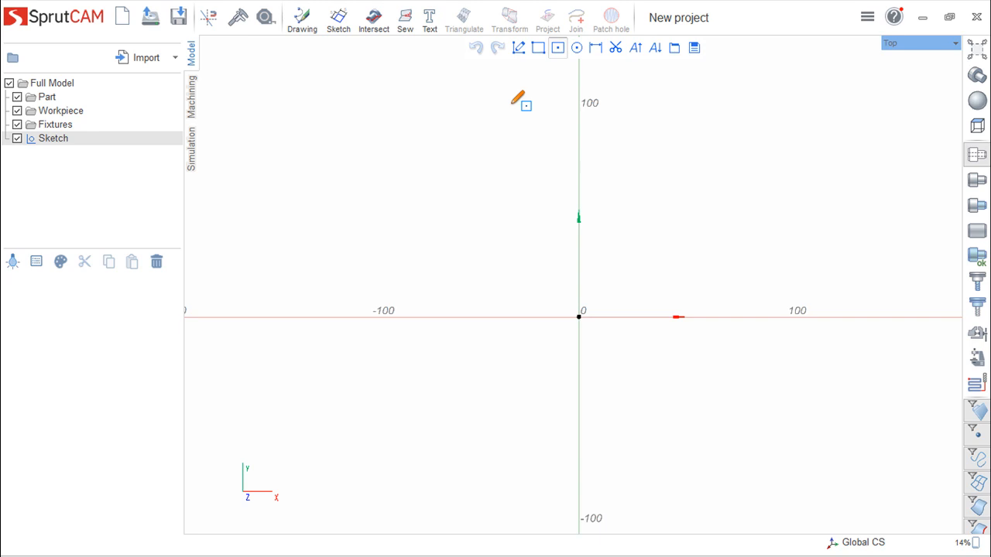
{"action": "left_click", "coordinate": [421, 151]}
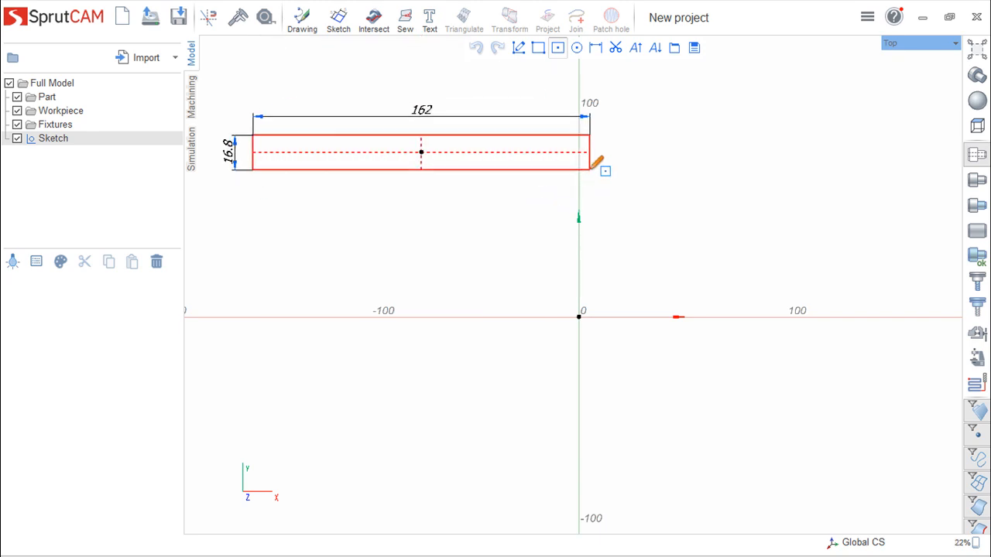
{"action": "left_click", "coordinate": [556, 224]}
{"action": "mouse_move", "coordinate": [611, 228]}
{"action": "middle_mouse_down"}
{"action": "mouse_move", "coordinate": [730, 336]}
{"action": "mouse_move", "coordinate": [790, 354]}
{"action": "middle_mouse_up"}
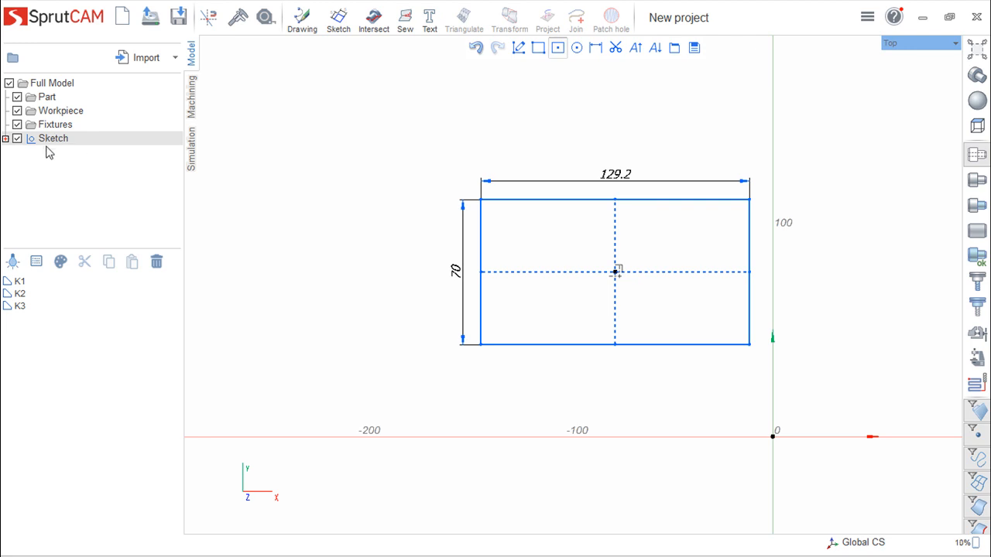
Step: Examine the sketch's curves K1 to K3, the lines that make up K1, and the commands available for them
{"action": "left_click", "coordinate": [5, 139]}
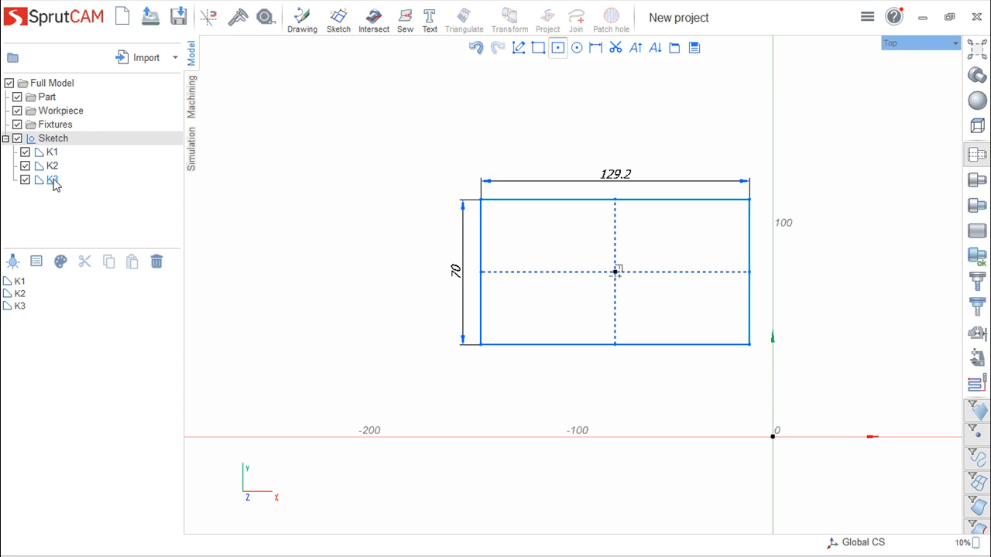
{"action": "left_click", "coordinate": [21, 284]}
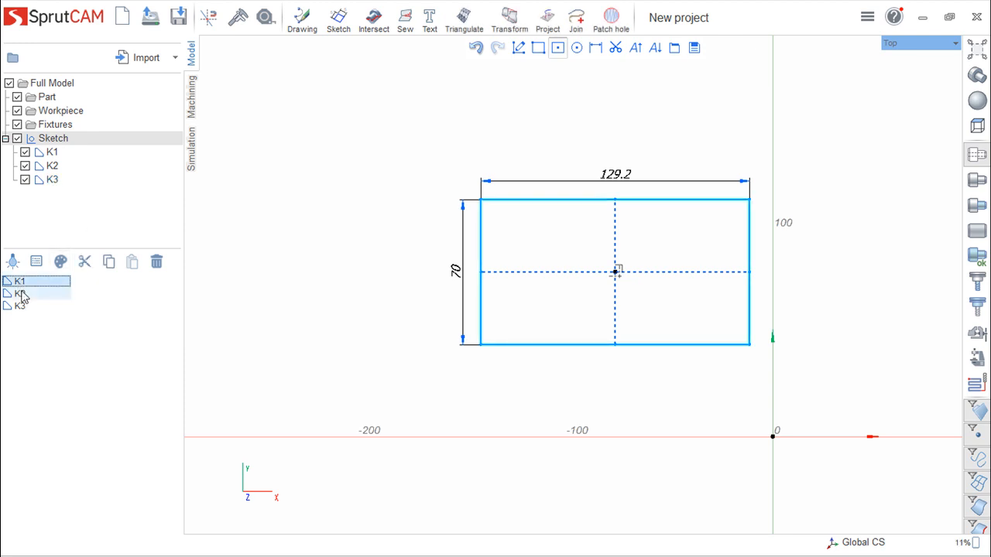
{"action": "left_click", "coordinate": [51, 153]}
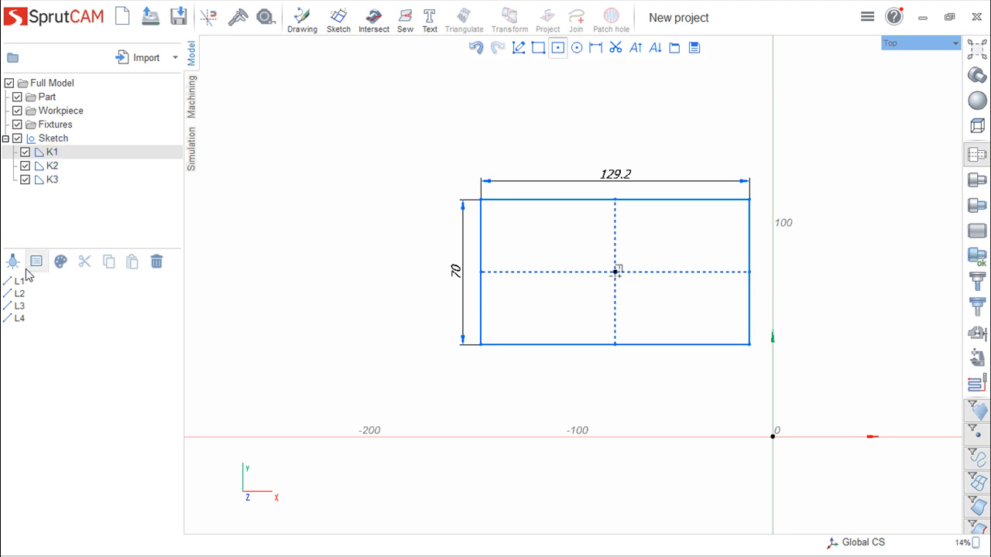
{"action": "right_click", "coordinate": [53, 140]}
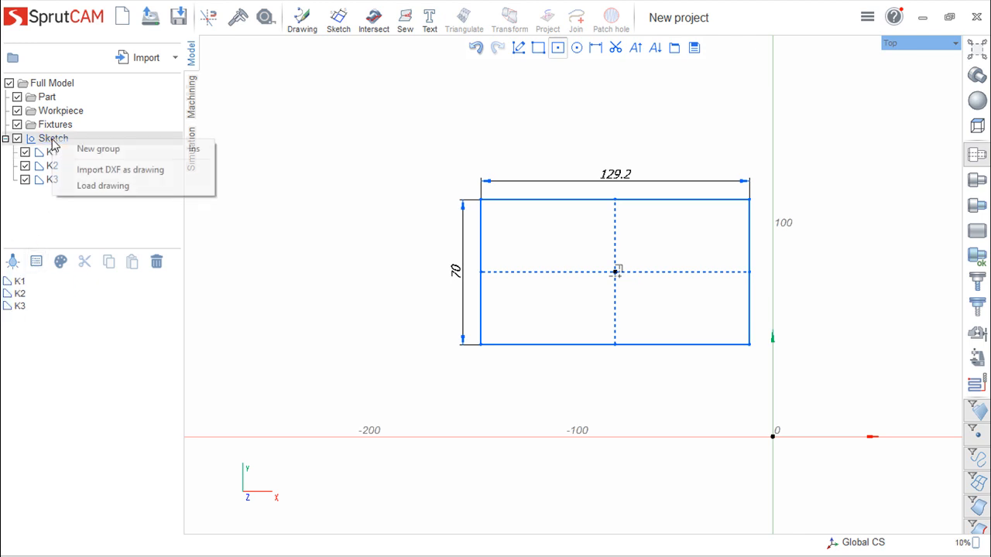
{"action": "left_click", "coordinate": [96, 248]}
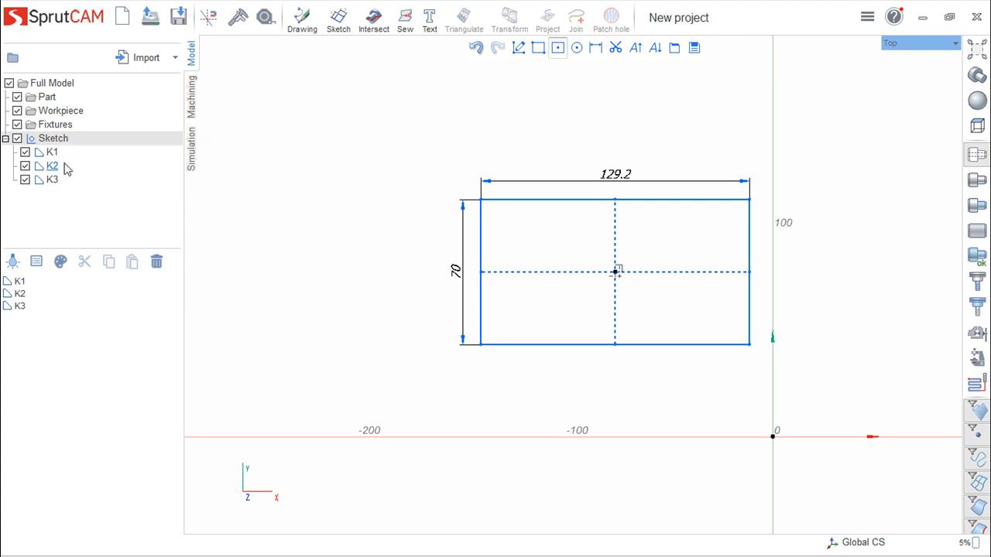
{"action": "left_click_drag", "start_coordinate": [51, 168], "coordinate": [52, 154]}
{"action": "left_click", "coordinate": [51, 159]}
{"action": "right_click", "coordinate": [51, 159]}
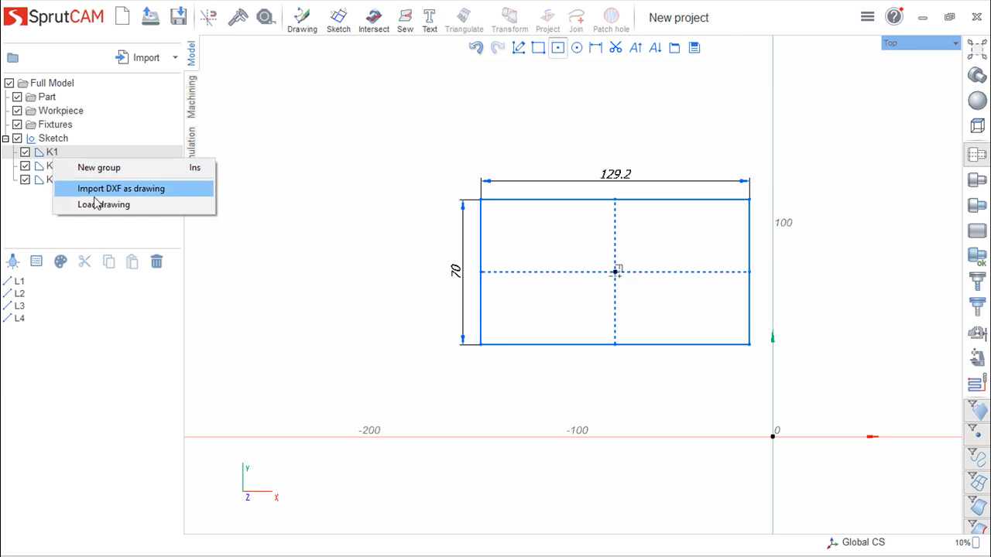
{"action": "left_click", "coordinate": [57, 156]}
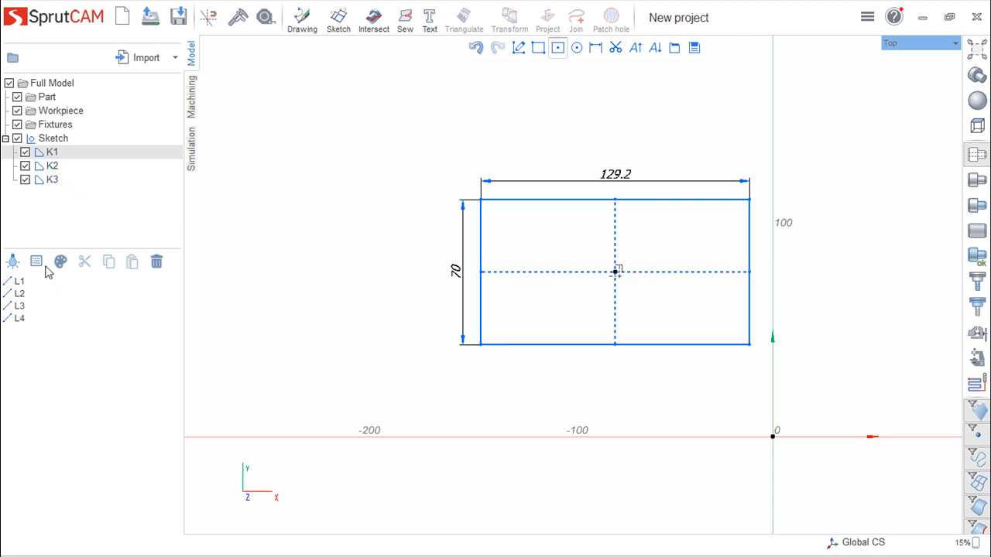
{"action": "double_click", "coordinate": [51, 140]}
{"action": "right_click", "coordinate": [53, 141]}
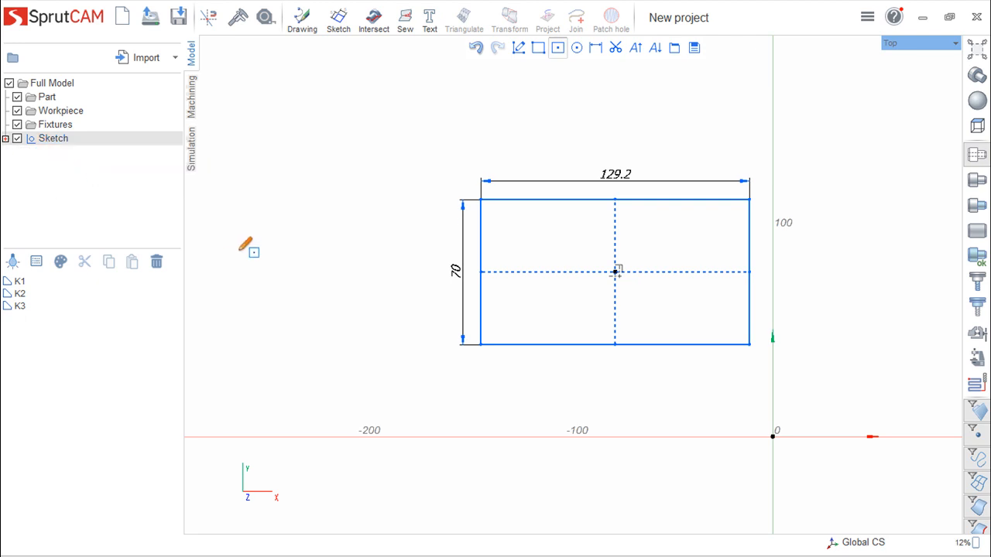
Step: Delete the sketch's three curves K1, K2 and K3, confirming the removal of the selected geometry
{"action": "left_click_drag", "start_coordinate": [73, 346], "coordinate": [20, 277]}
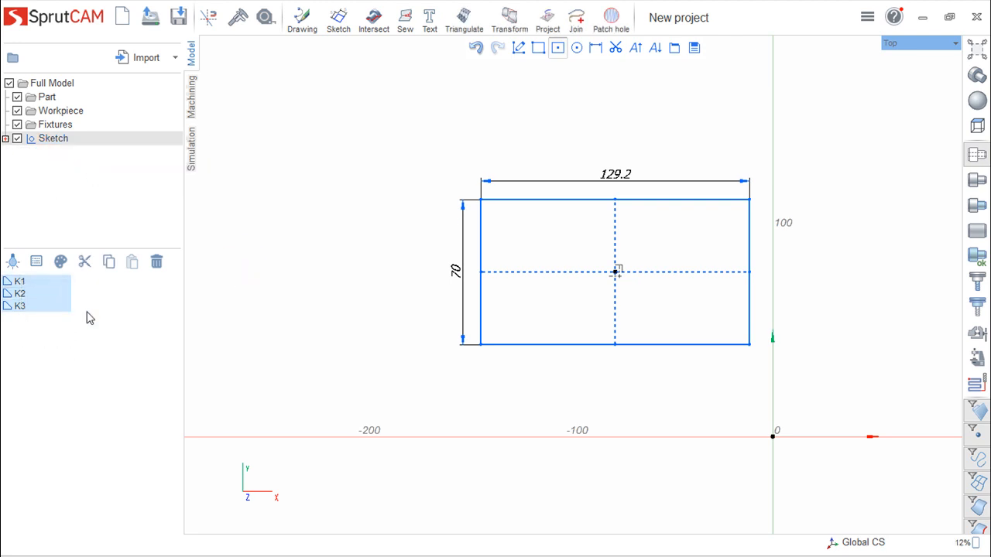
{"action": "left_click", "coordinate": [156, 262]}
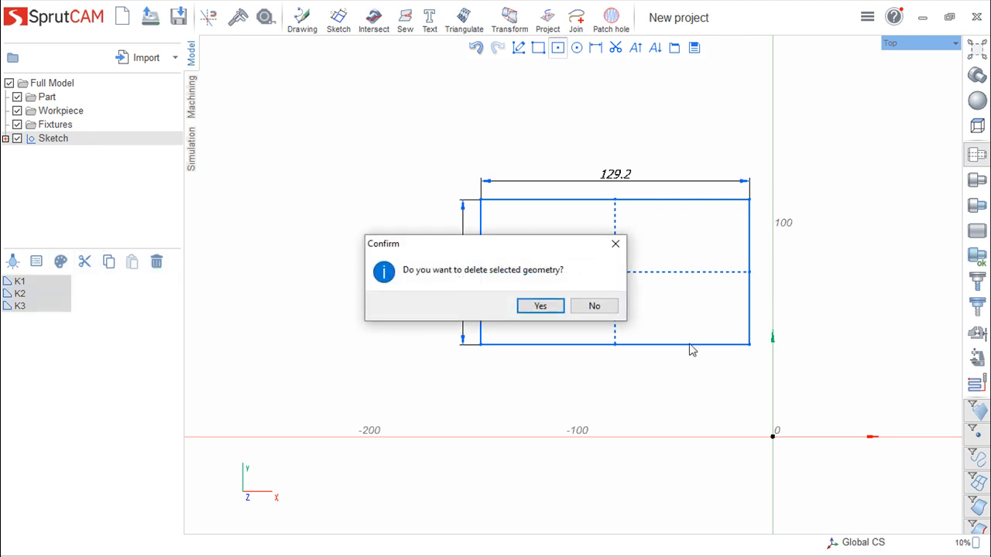
{"action": "left_click", "coordinate": [538, 305]}
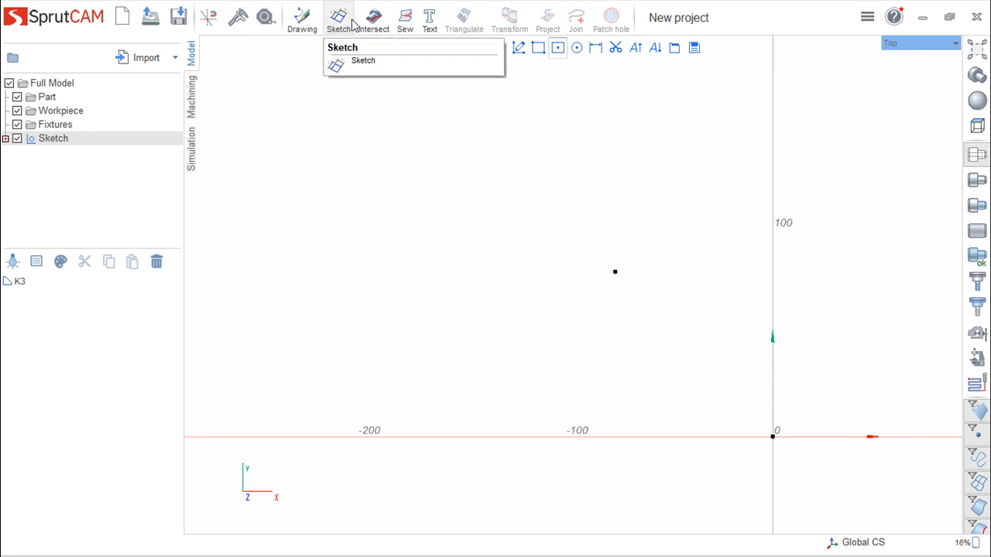
Step: Draw a corner-to-corner rectangle about 150.2 by 101.4, above and to the left of the origin
{"action": "left_click", "coordinate": [538, 48]}
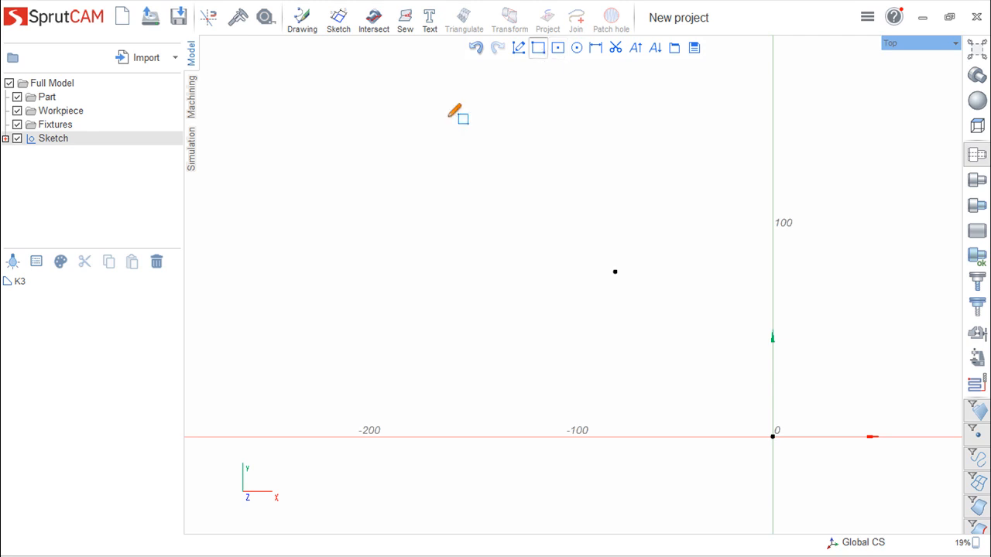
{"action": "left_click", "coordinate": [387, 176]}
{"action": "left_click", "coordinate": [700, 385]}
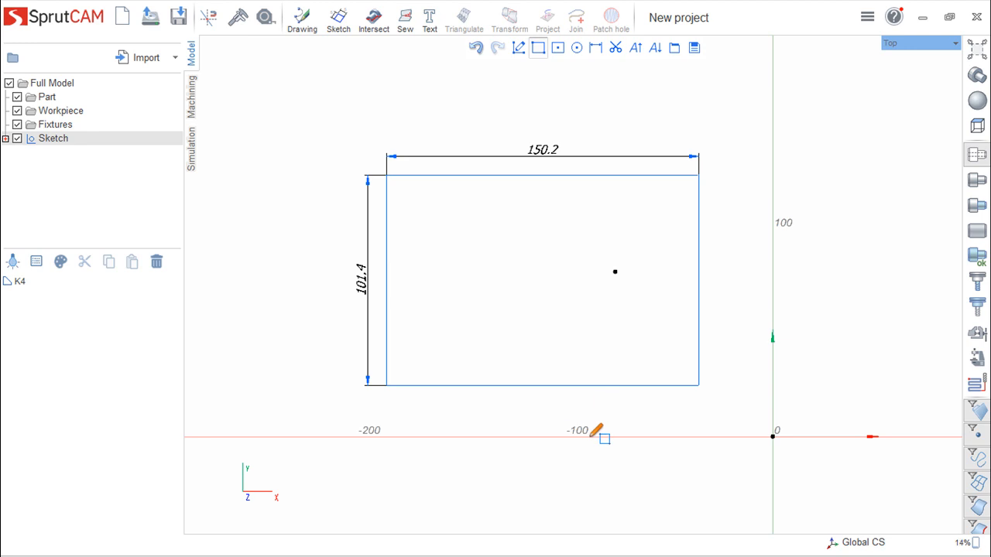
{"action": "left_click", "coordinate": [636, 449]}
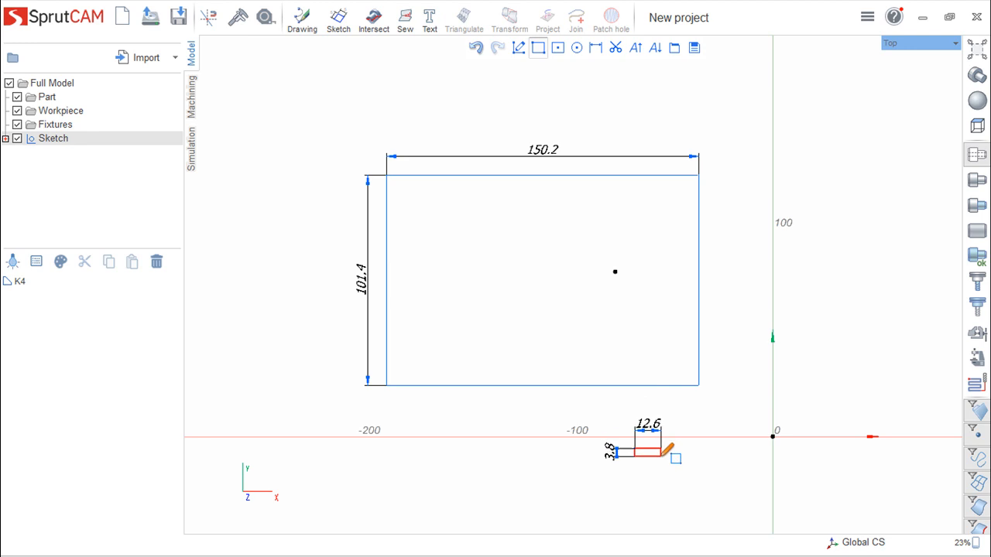
{"action": "key", "text": "Escape"}
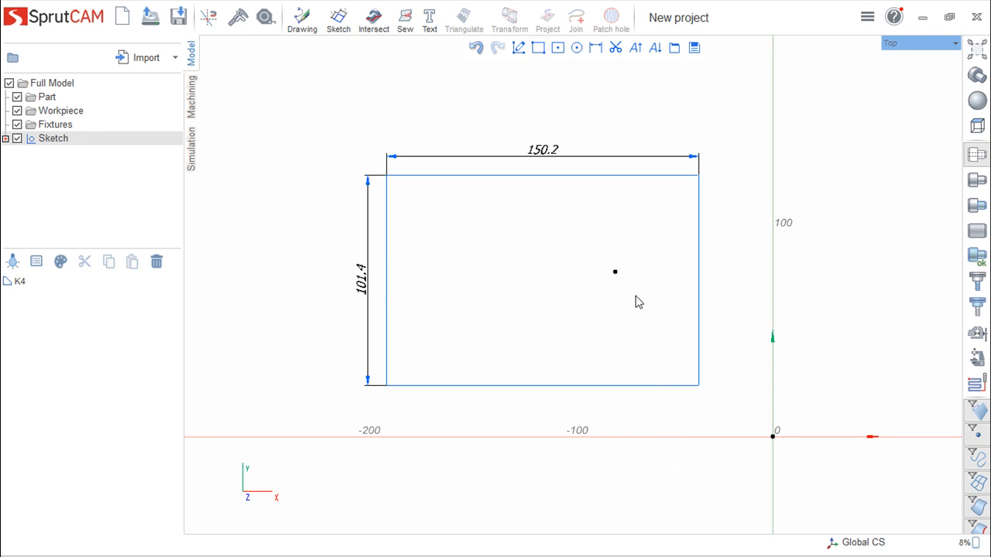
Step: Draw two circles inside the rectangle, about 36 in diameter at the upper left and about 55 at the lower right
{"action": "left_click", "coordinate": [577, 48]}
{"action": "scroll", "coordinate": [520, 254], "scroll_direction": "up", "scroll_amount": 3}
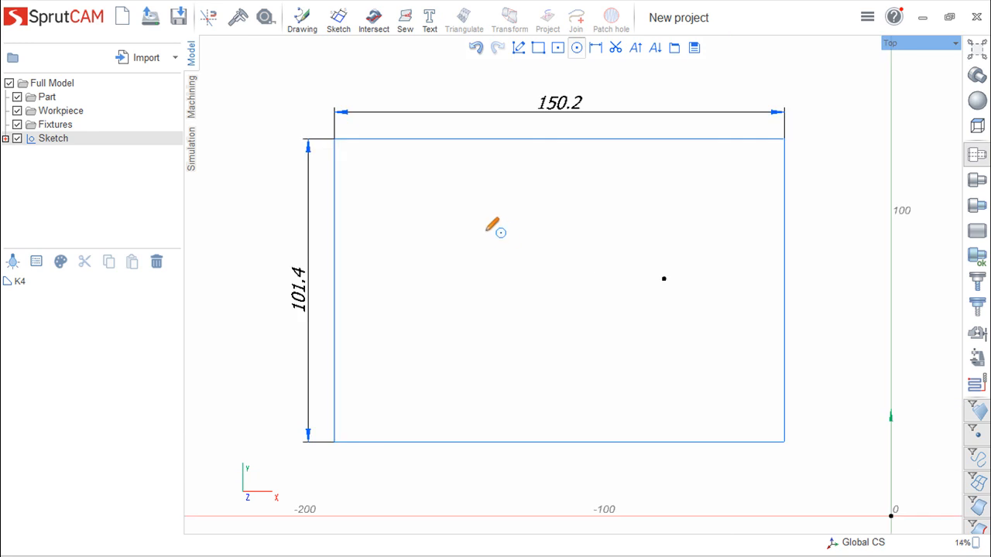
{"action": "left_click", "coordinate": [500, 235]}
{"action": "left_click", "coordinate": [537, 276]}
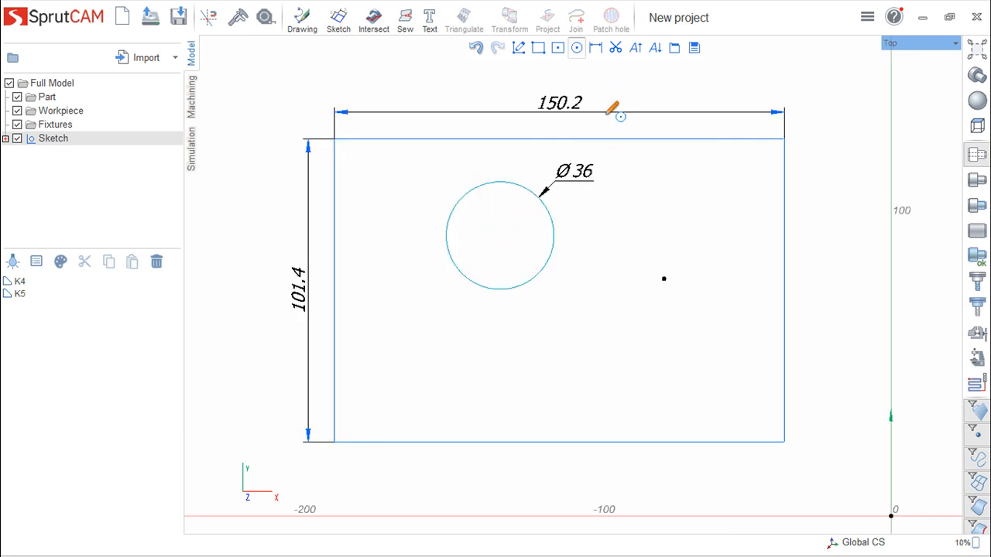
{"action": "left_click", "coordinate": [643, 319]}
{"action": "left_click", "coordinate": [706, 379]}
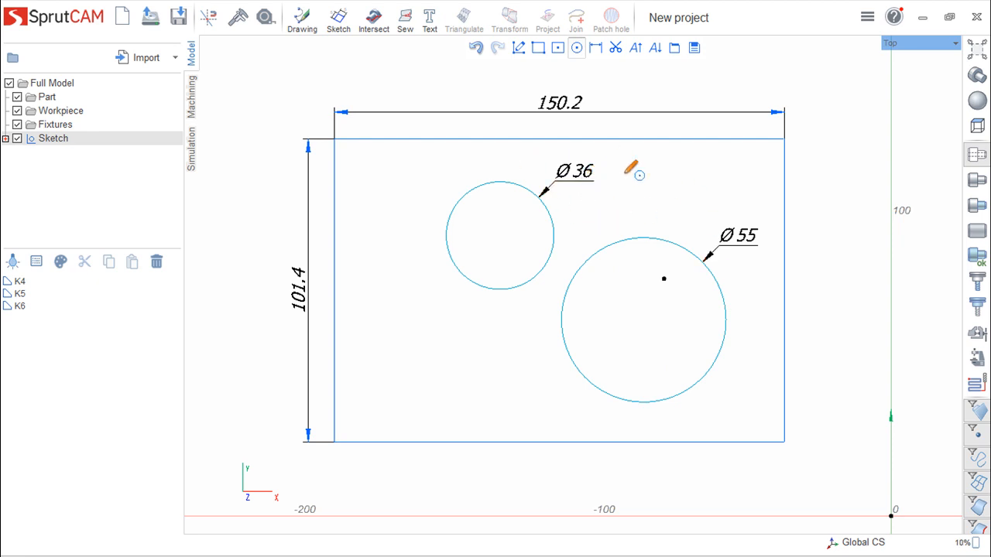
{"action": "left_click", "coordinate": [755, 237]}
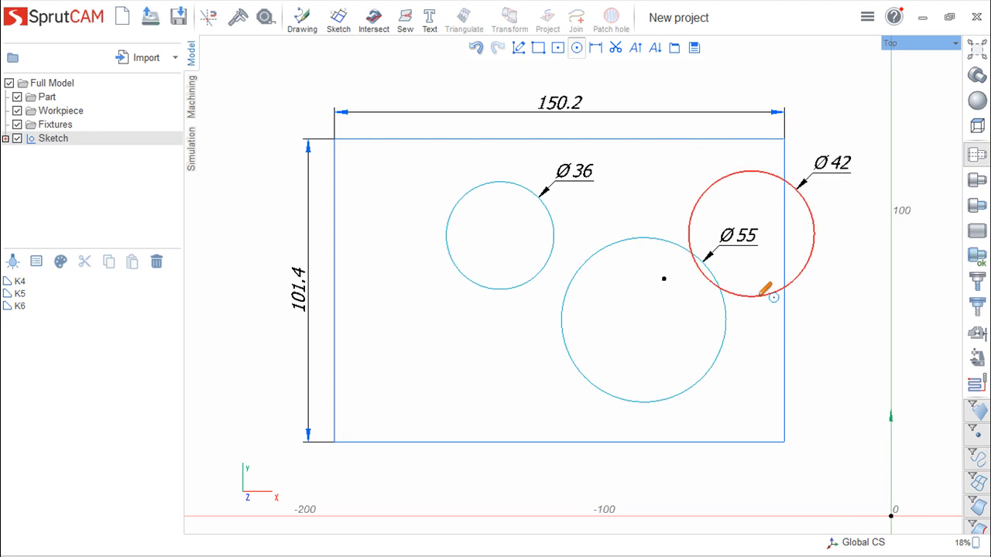
{"action": "key", "text": "Escape"}
{"action": "right_click", "coordinate": [821, 217]}
{"action": "key", "text": "Escape"}
Step: Set the diameter of the larger circle to 60
{"action": "double_click", "coordinate": [750, 238]}
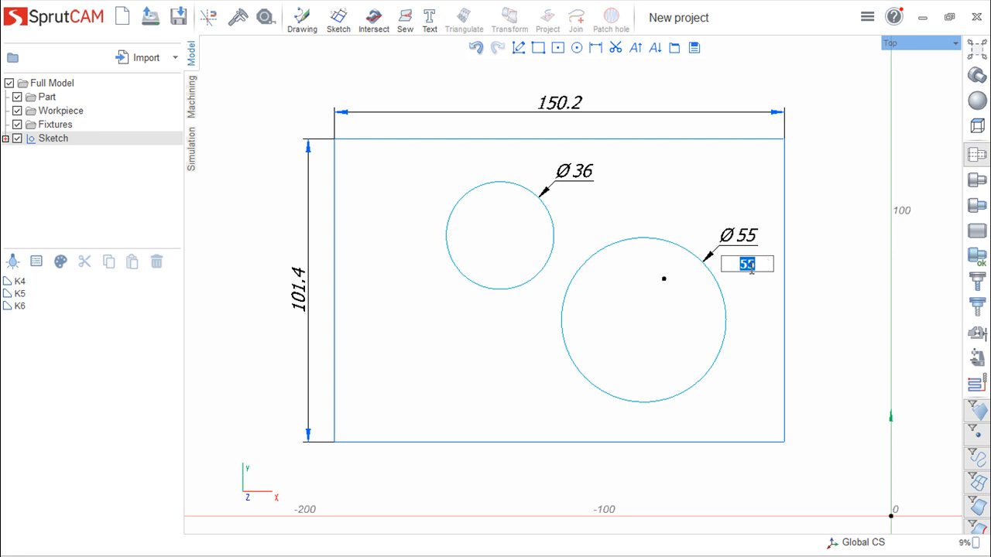
{"action": "type", "text": "60"}
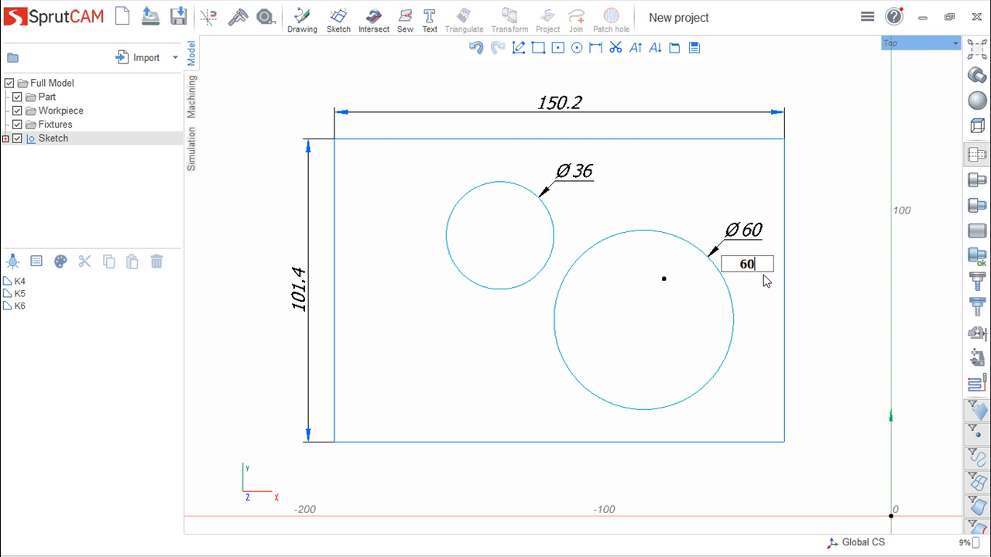
{"action": "key", "text": "Return"}
Step: Draw a third circle tangent to both existing circles, about 34.9 in diameter, below the 36 circle
{"action": "left_click", "coordinate": [577, 47]}
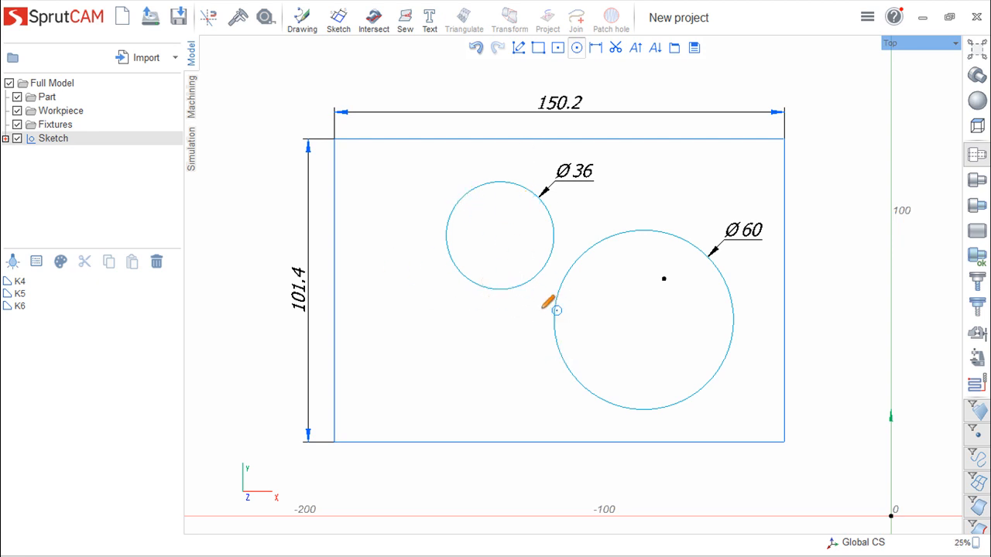
{"action": "left_click", "coordinate": [476, 283]}
{"action": "left_click", "coordinate": [566, 376]}
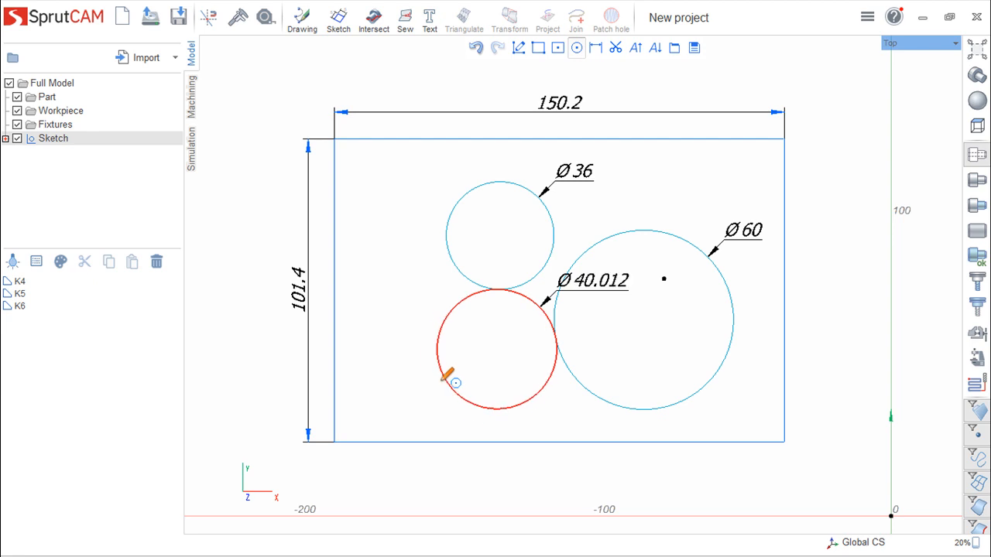
{"action": "left_click", "coordinate": [466, 377]}
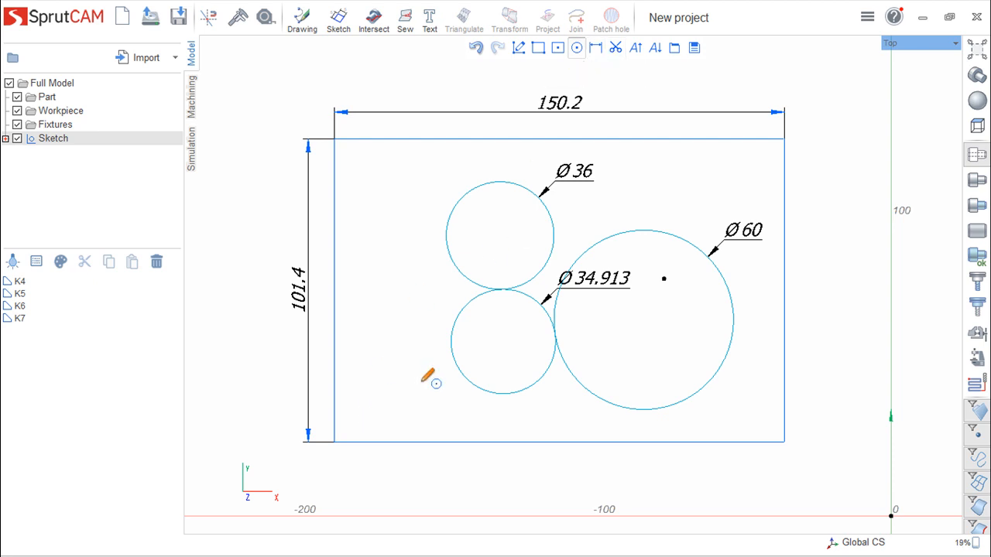
{"action": "key", "text": "Escape"}
Step: Fillet the rectangle's lower-right corner with a radius of 40
{"action": "left_click_drag", "start_coordinate": [827, 474], "coordinate": [749, 392]}
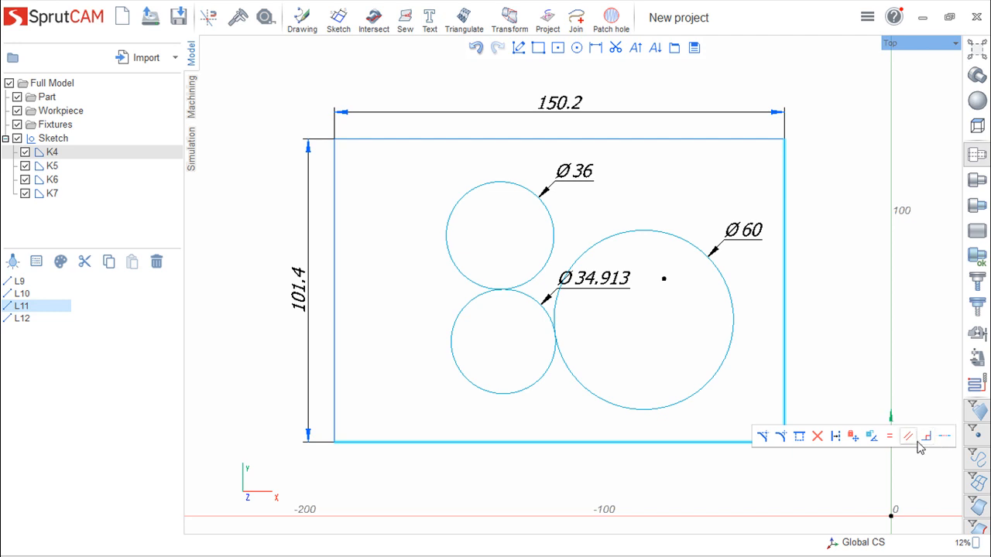
{"action": "left_click", "coordinate": [781, 438]}
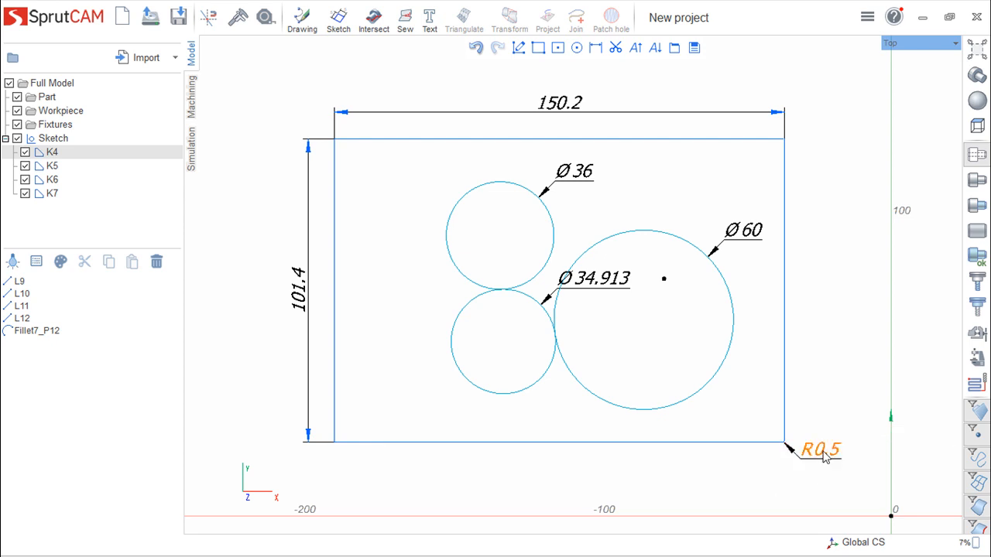
{"action": "double_click", "coordinate": [826, 454]}
{"action": "type", "text": "40"}
{"action": "key", "text": "Return"}
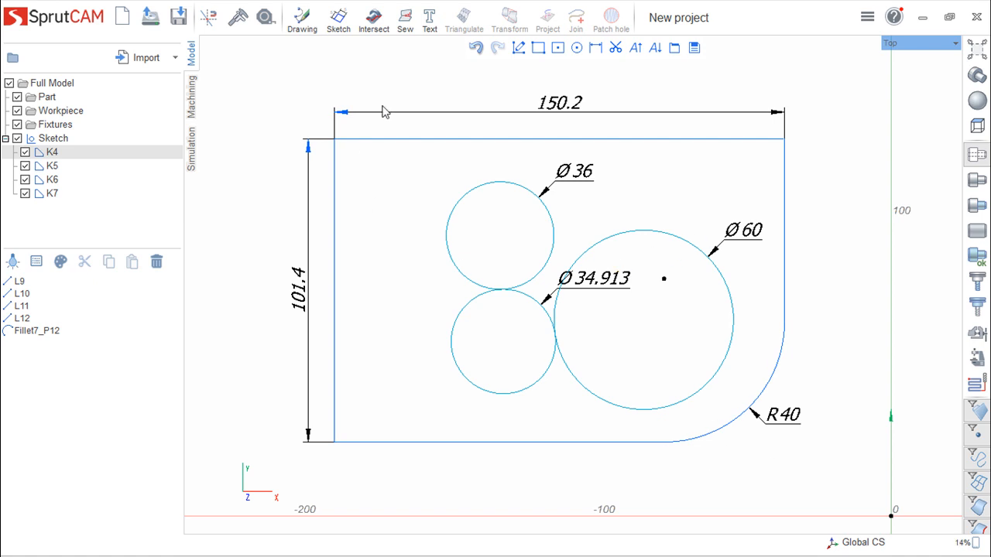
Step: Sketch and erase a trial two-segment line right of the outline, and trim the tangent circle to the arc joining the other two circles
{"action": "left_click", "coordinate": [519, 47]}
{"action": "mouse_move", "coordinate": [838, 245]}
{"action": "left_mouse_down"}
{"action": "mouse_move", "coordinate": [930, 350]}
{"action": "mouse_move", "coordinate": [942, 417]}
{"action": "mouse_move", "coordinate": [879, 422]}
{"action": "mouse_move", "coordinate": [870, 435]}
{"action": "left_mouse_up"}
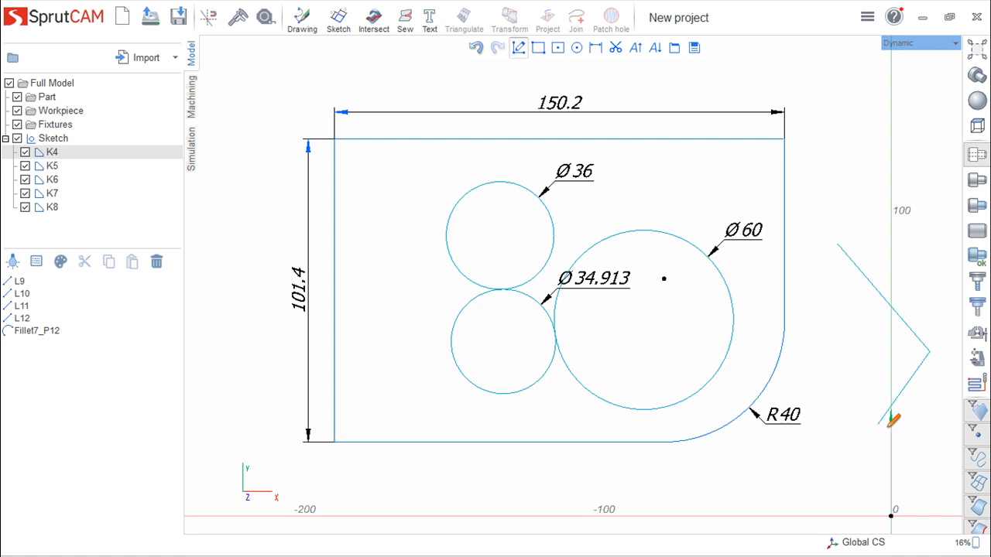
{"action": "left_click_drag", "start_coordinate": [846, 319], "coordinate": [915, 217]}
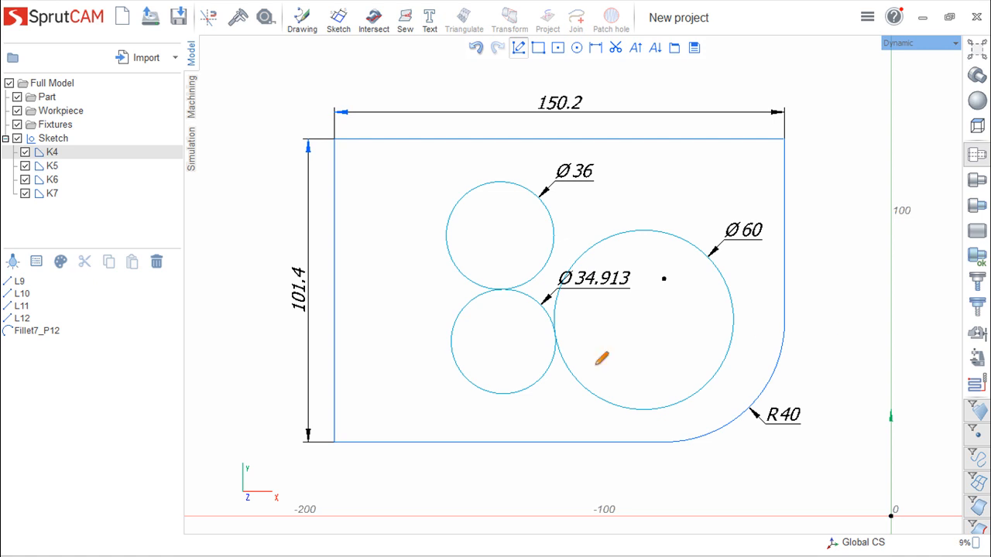
{"action": "left_click_drag", "start_coordinate": [549, 404], "coordinate": [523, 377]}
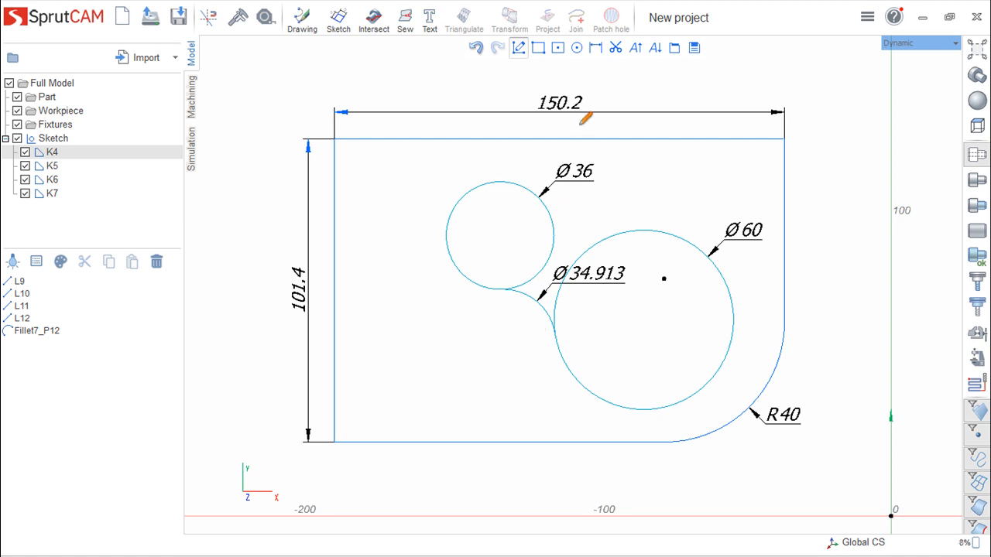
Step: Dimension the horizontal distance from the rectangle's left edge to the centre of the 36 circle and set it to 60
{"action": "left_click", "coordinate": [596, 50]}
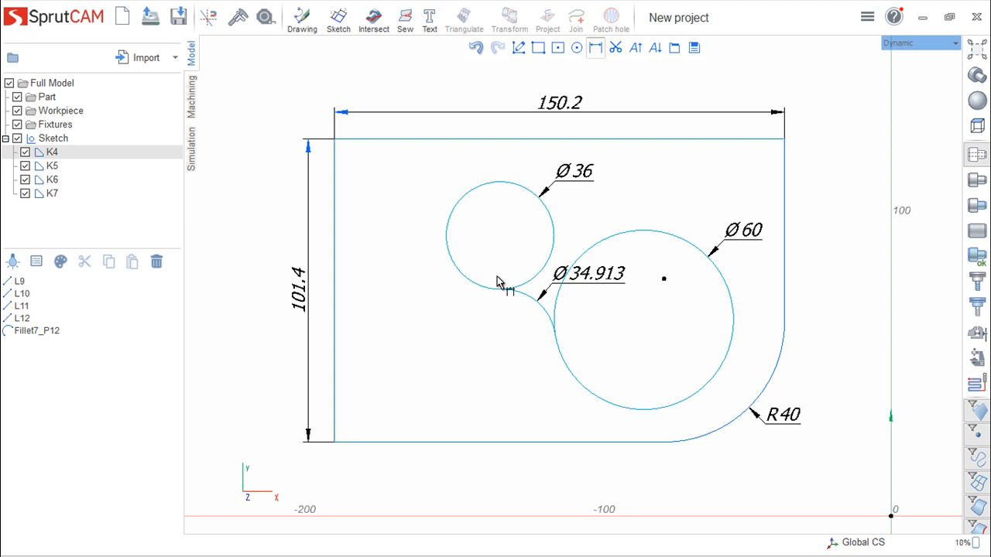
{"action": "left_click", "coordinate": [504, 239]}
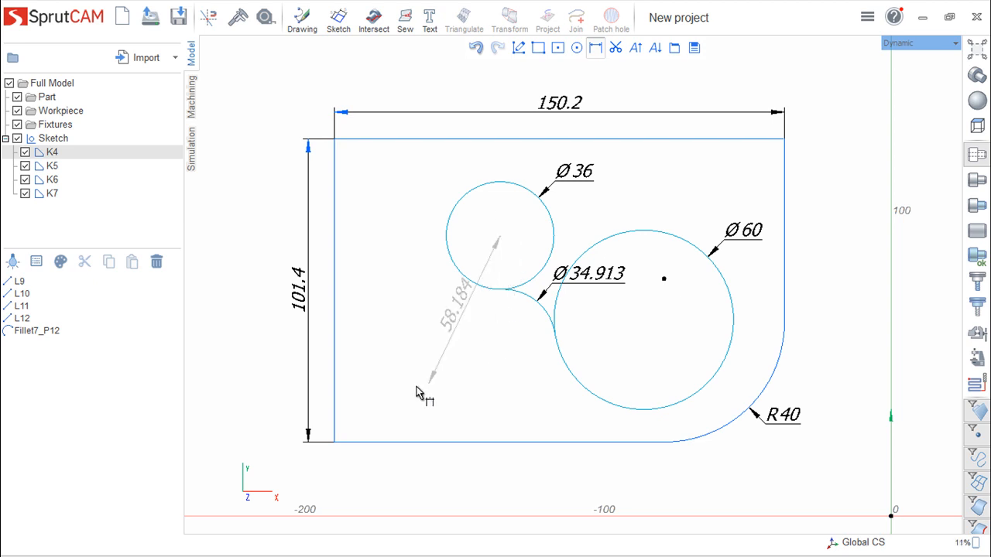
{"action": "left_click", "coordinate": [336, 427]}
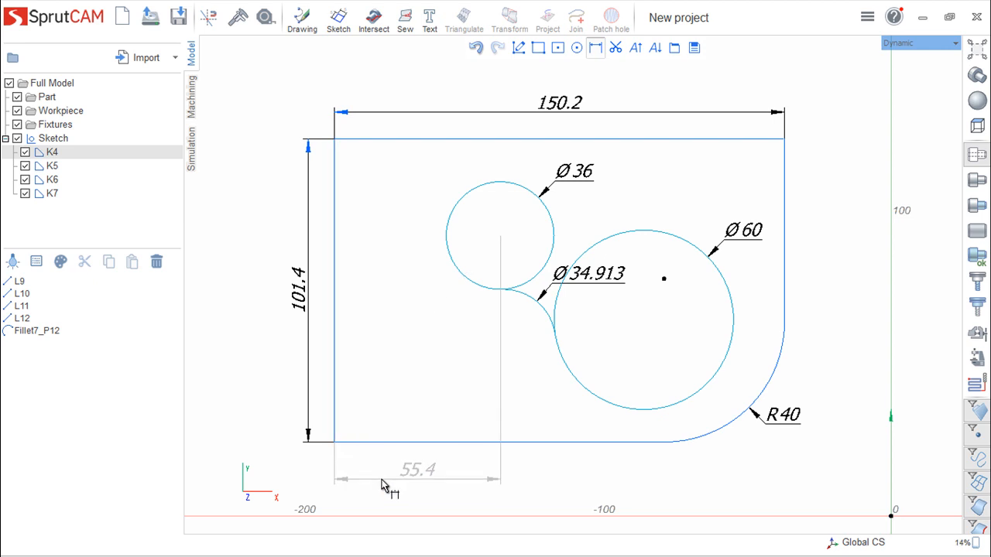
{"action": "left_click", "coordinate": [410, 478]}
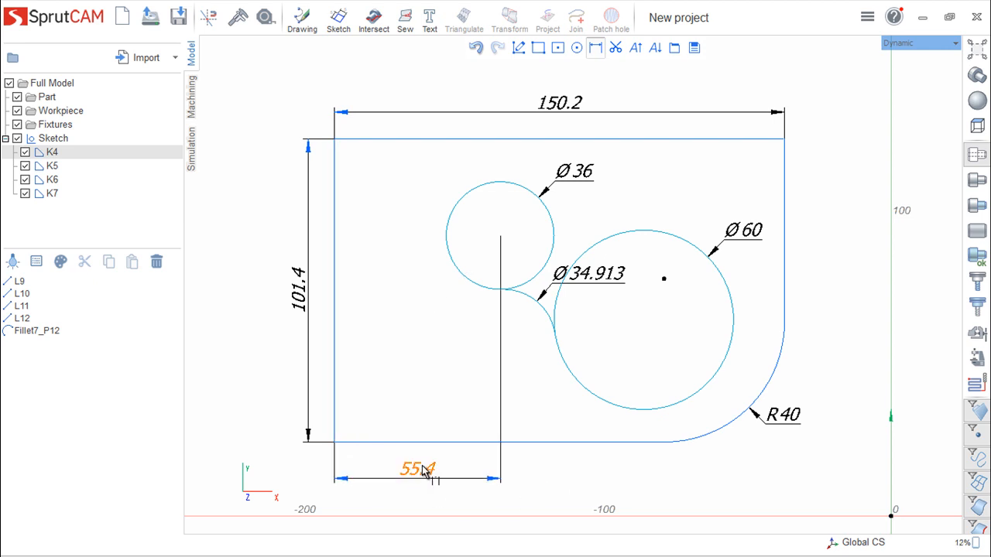
{"action": "double_click", "coordinate": [425, 470]}
{"action": "type", "text": "60"}
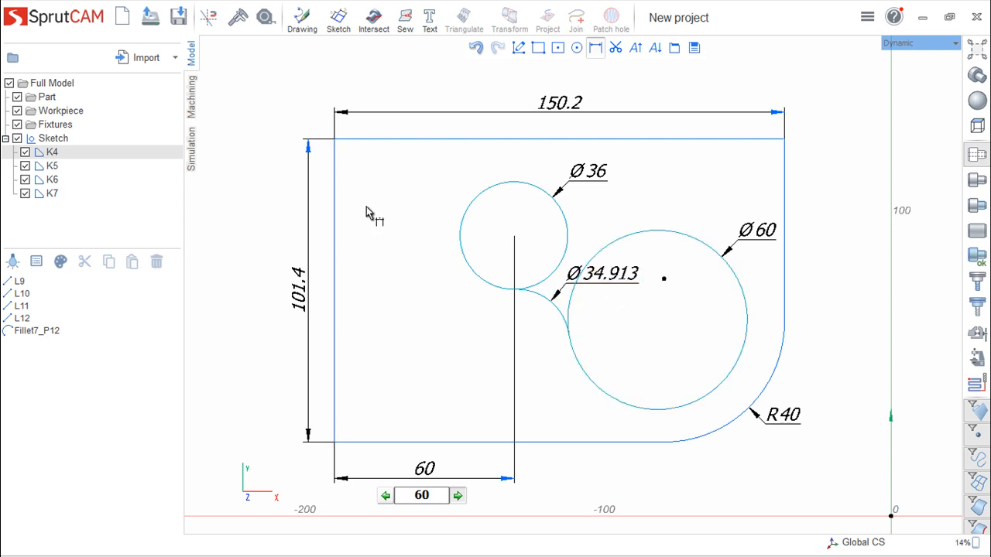
Step: Add an angular dimension between the rectangle's left and top edges
{"action": "left_click", "coordinate": [333, 210]}
{"action": "left_click", "coordinate": [393, 216]}
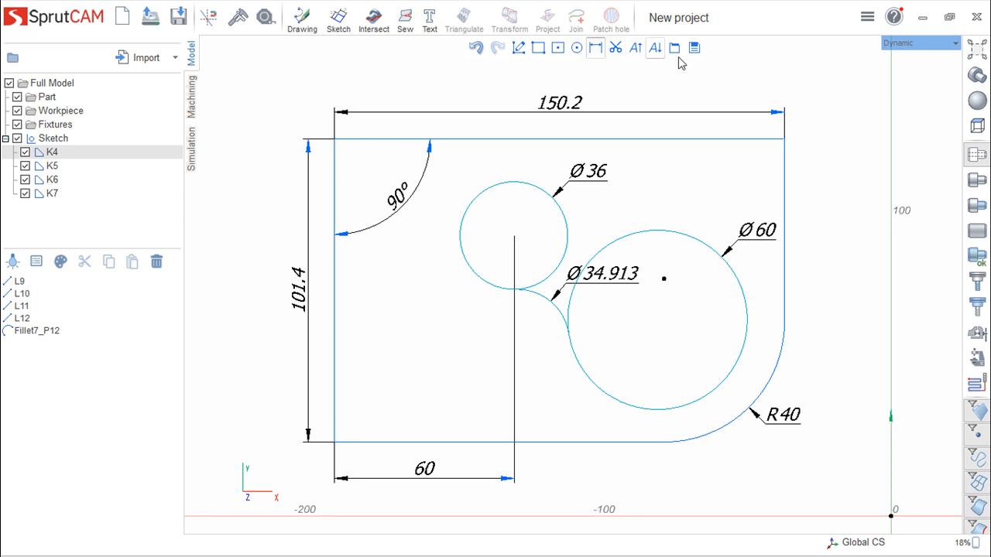
Step: Enlarge the text of all sketch dimensions as a trial and reduce it to slightly below its original size
{"action": "left_click", "coordinate": [636, 61]}
{"action": "left_click", "coordinate": [636, 62]}
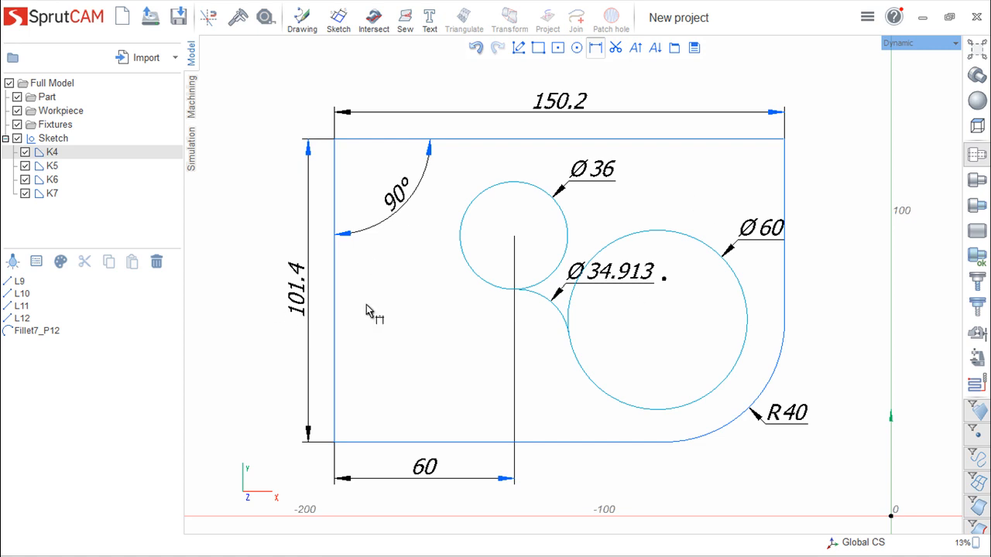
{"action": "left_click", "coordinate": [655, 48]}
{"action": "left_click", "coordinate": [655, 49]}
{"action": "left_click", "coordinate": [655, 48]}
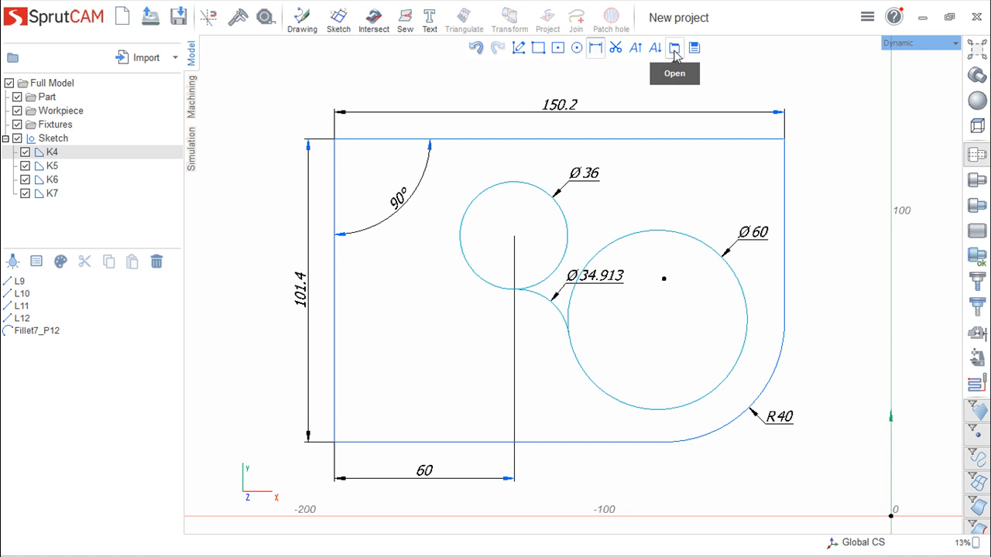
Step: Examine the sketch's file opening and saving dialogs, including the save type choice, and cancel both
{"action": "left_click", "coordinate": [676, 51]}
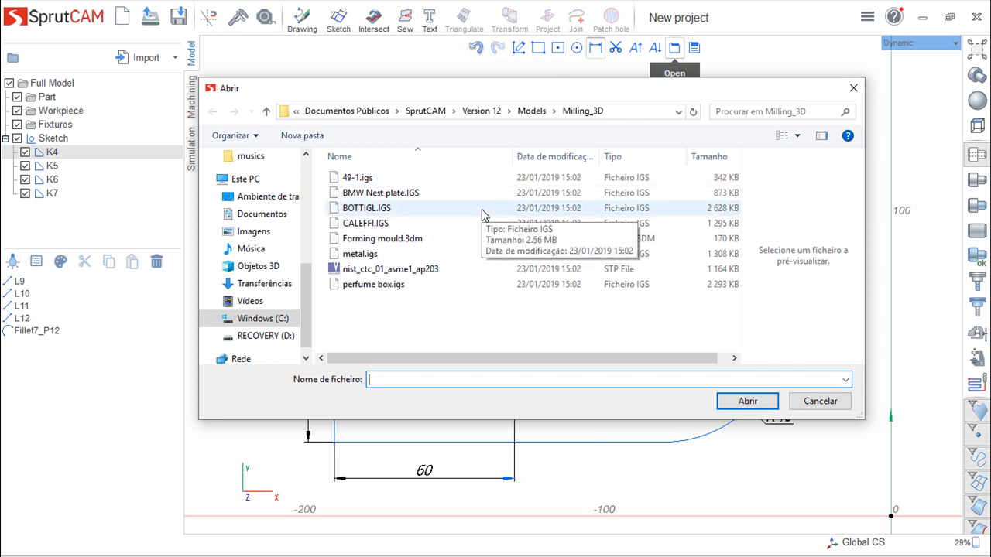
{"action": "left_click", "coordinate": [820, 401]}
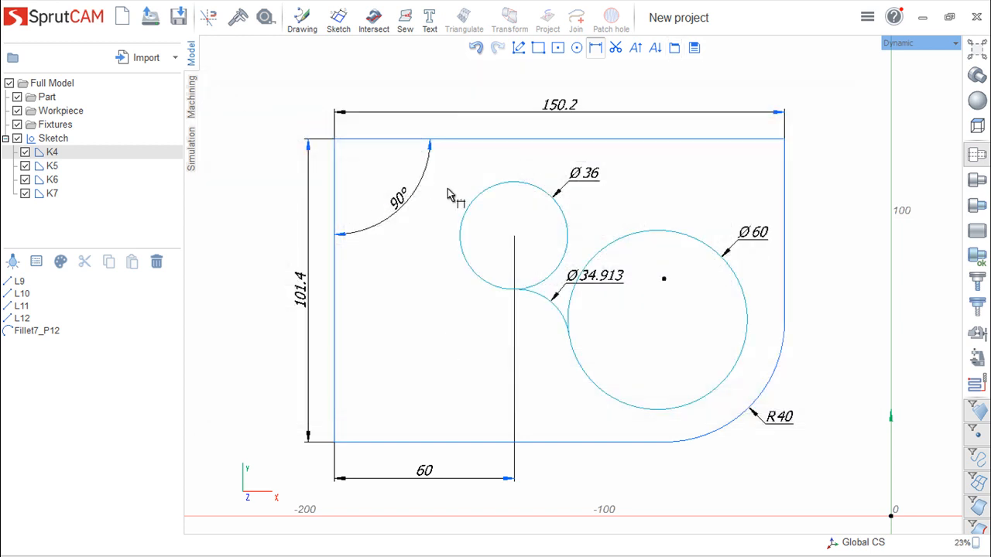
{"action": "left_click", "coordinate": [695, 49]}
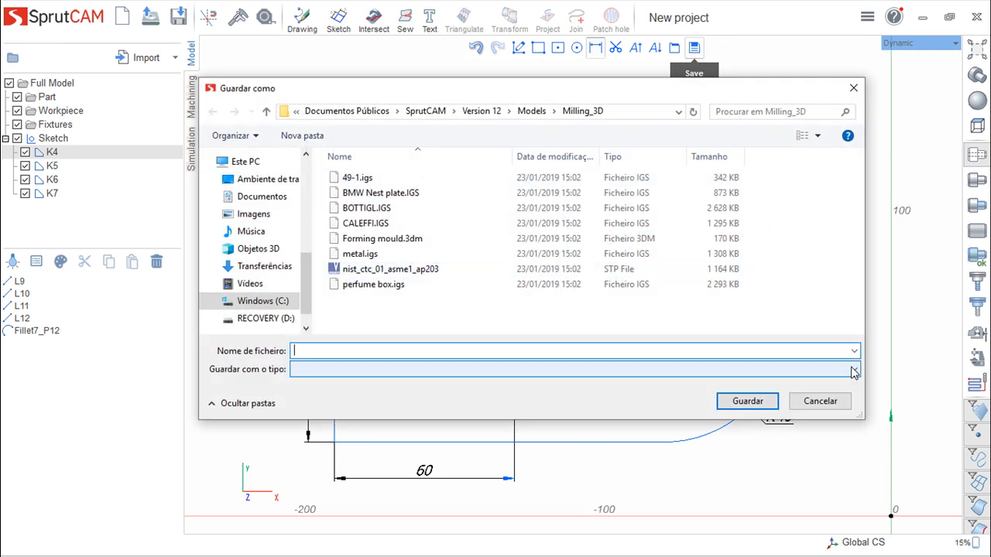
{"action": "left_click", "coordinate": [854, 372]}
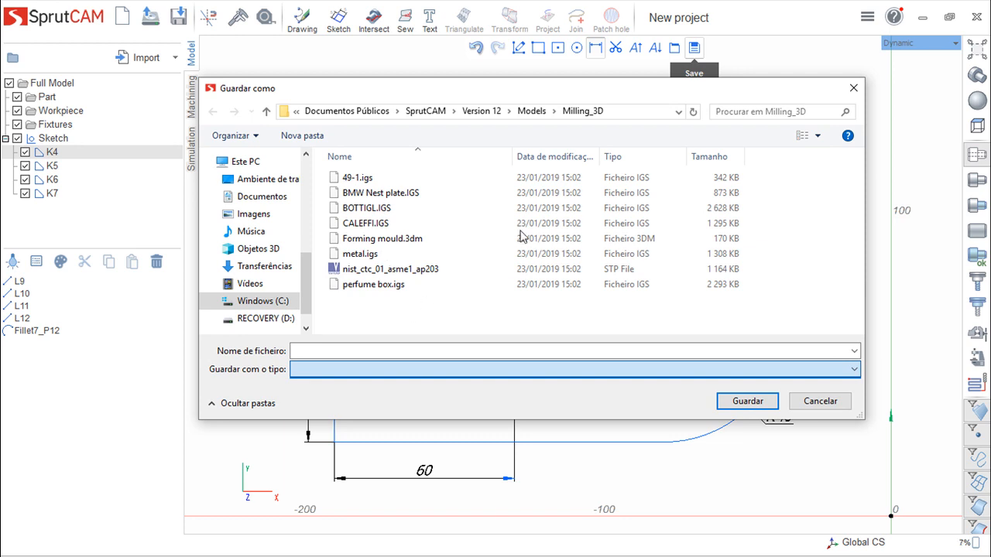
{"action": "left_click", "coordinate": [825, 409]}
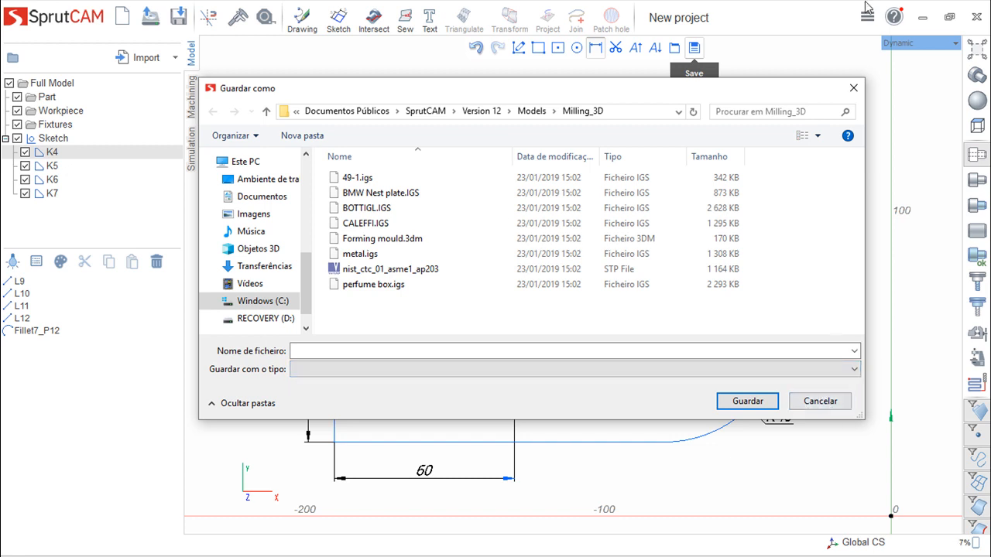
{"action": "left_click", "coordinate": [853, 87]}
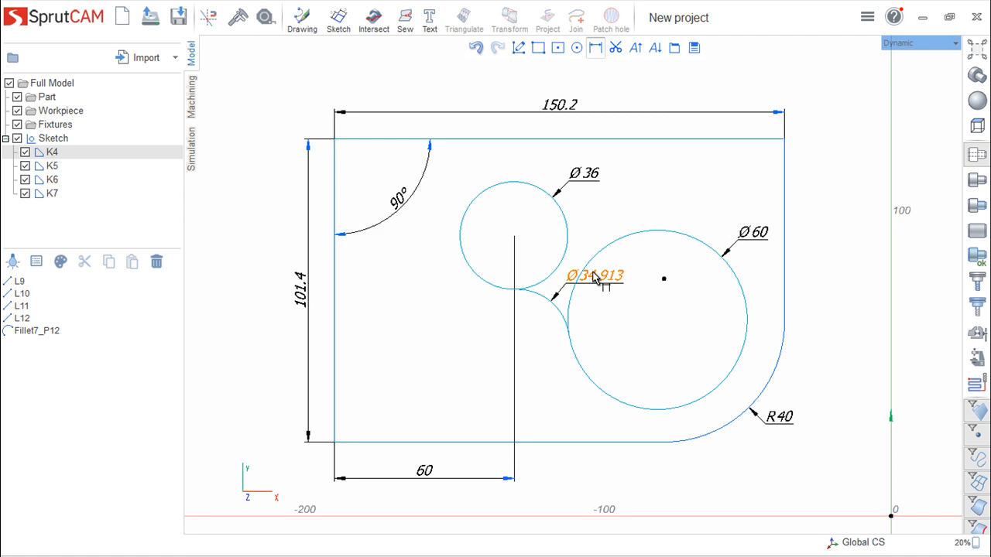